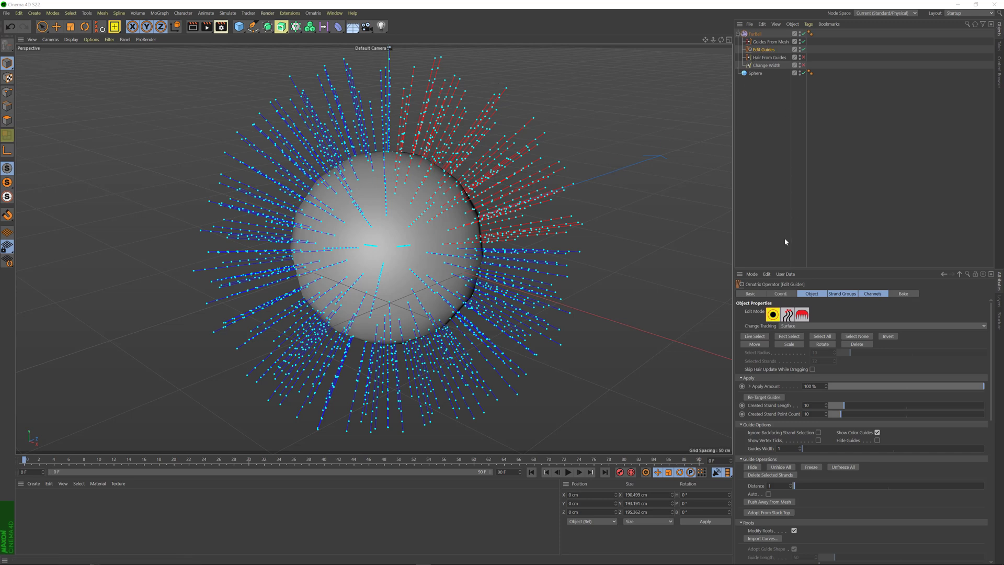
Step: Enable Use Strand Groups on the Edit Guides operator
left_click(841, 294)
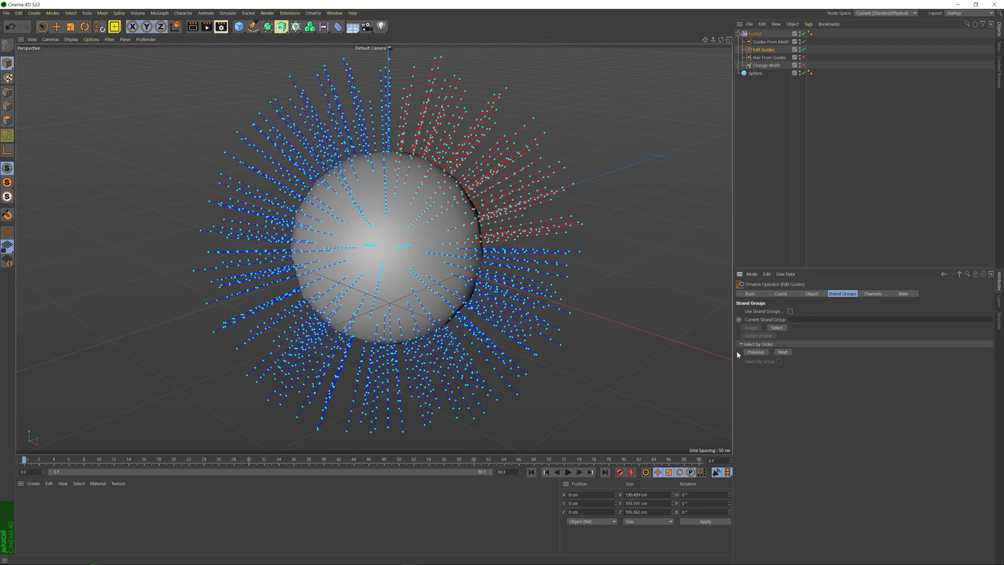
left_click(790, 311)
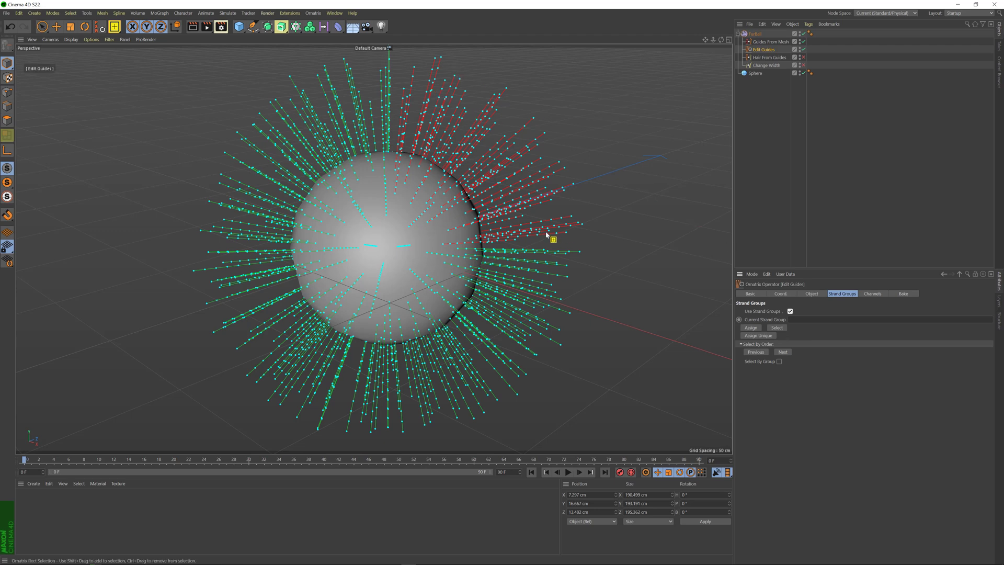
Step: Assign the selected upper-right guides to strand group 1
left_click(803, 319)
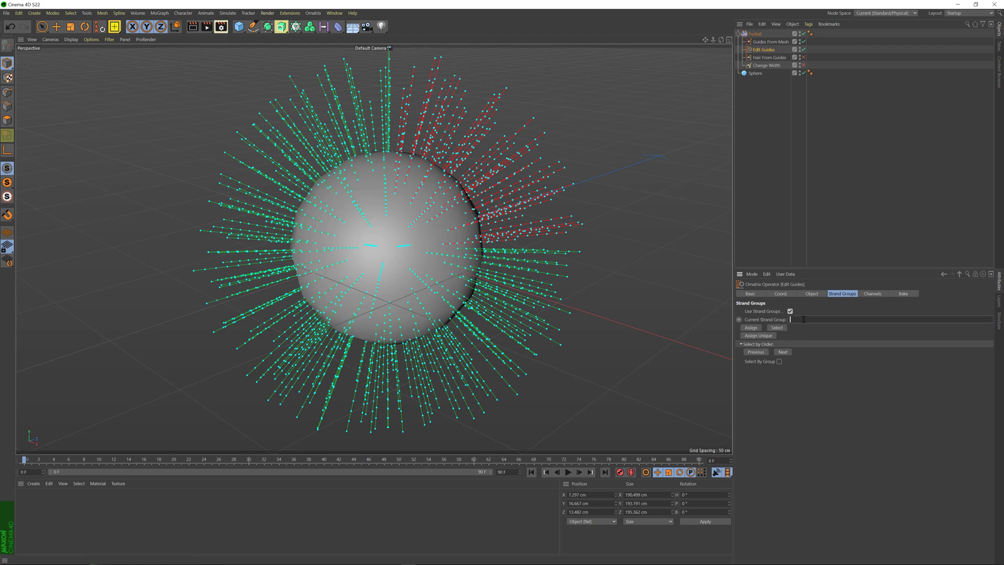
type("1")
left_click(751, 327)
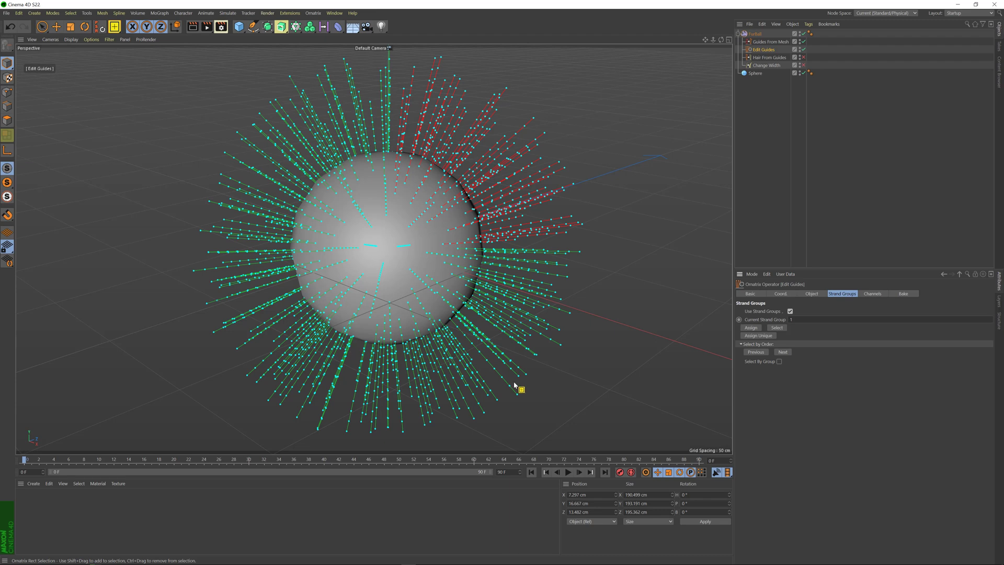
Step: Assign the lower-right guides to strand group 2, then select the upper-left guides
left_click_drag(593, 433, 403, 247)
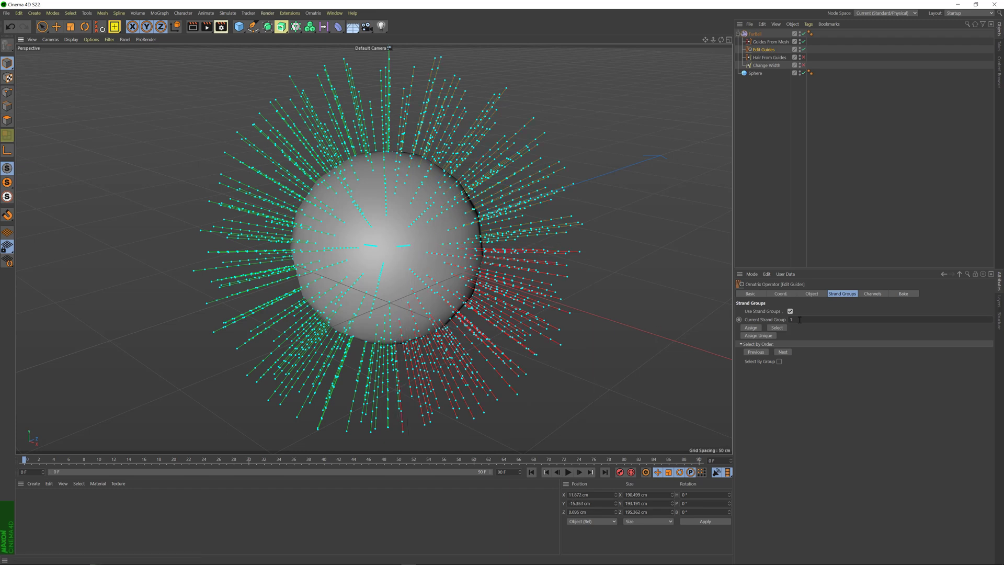
left_click(758, 327)
left_click_drag(171, 67, 393, 261)
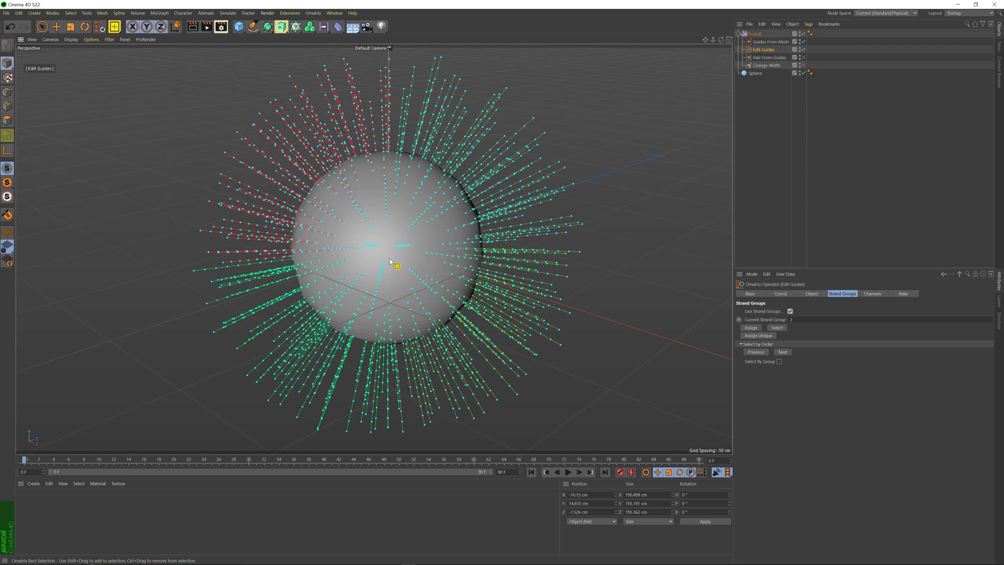
left_click(796, 318)
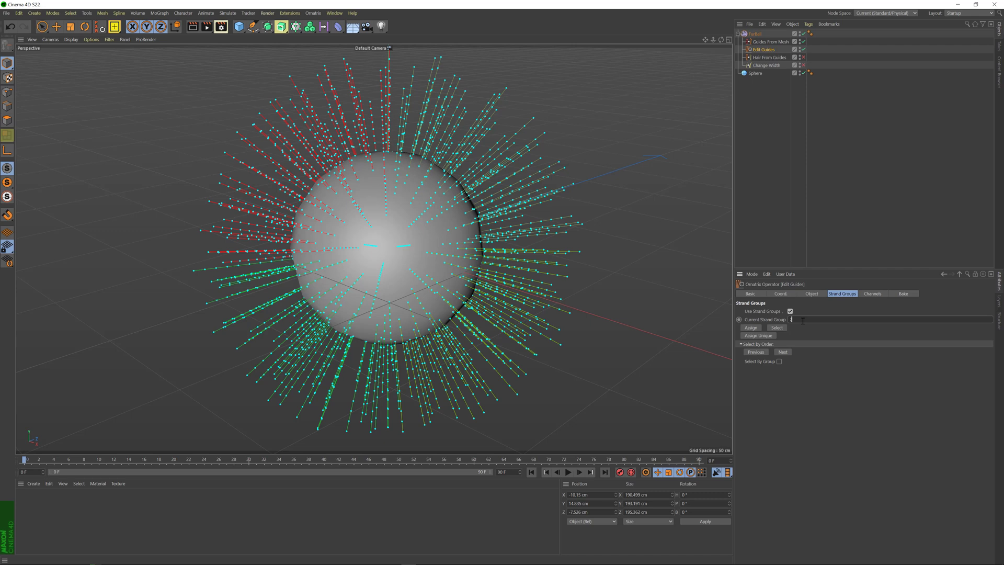
Step: Assign the upper-left guides to their own group, and the lower-left guides to group 4
double_click(809, 319)
left_click(750, 327)
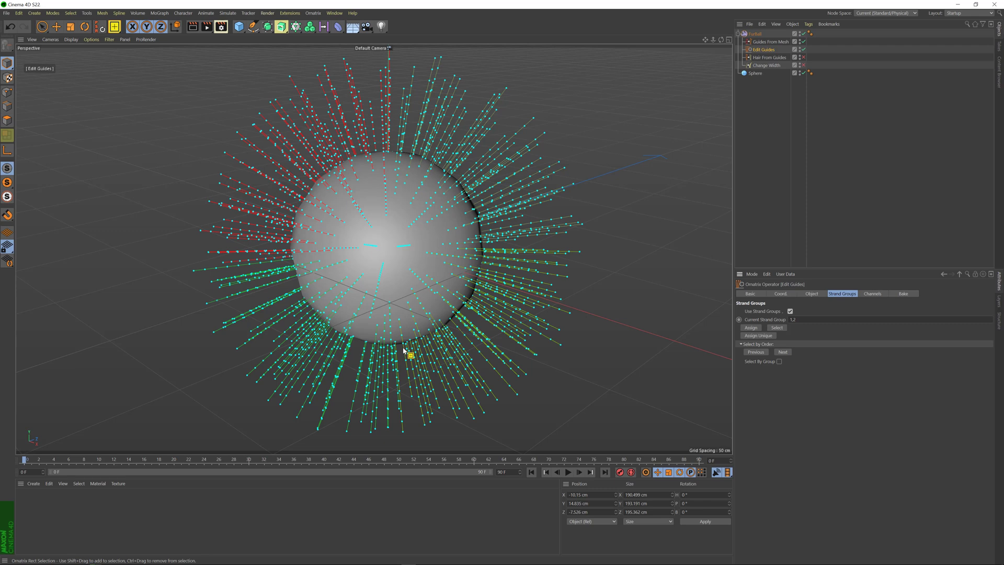
left_click_drag(179, 434, 386, 261)
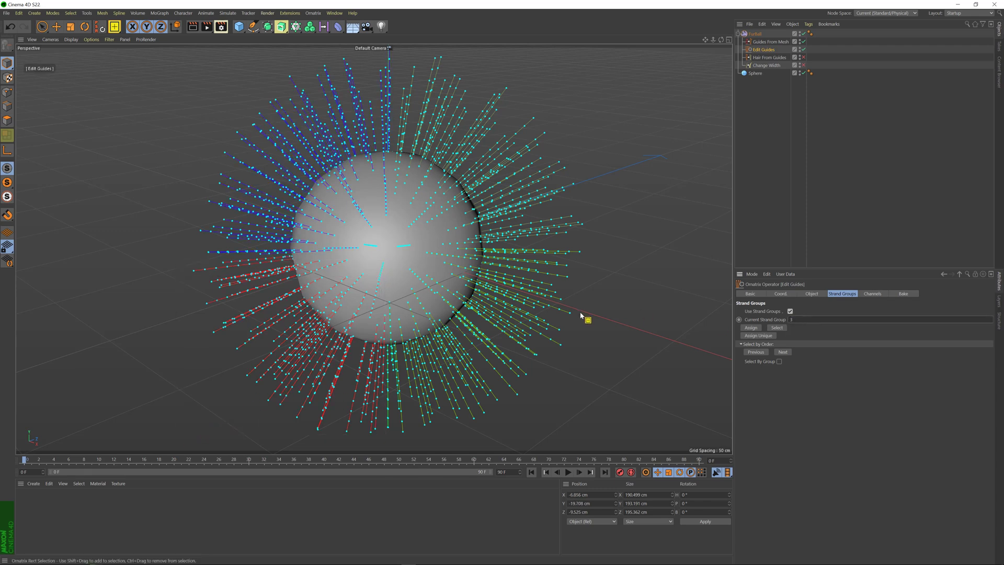
type(",4")
left_click(750, 327)
Step: Select the guides of strand group 1, then those of strand group 2
double_click(811, 319)
type("1")
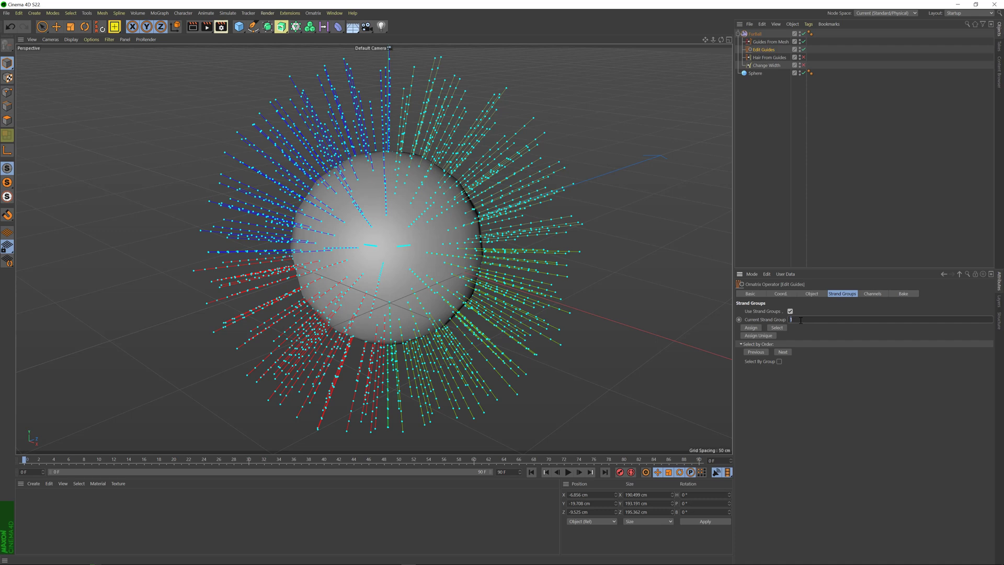
left_click(783, 329)
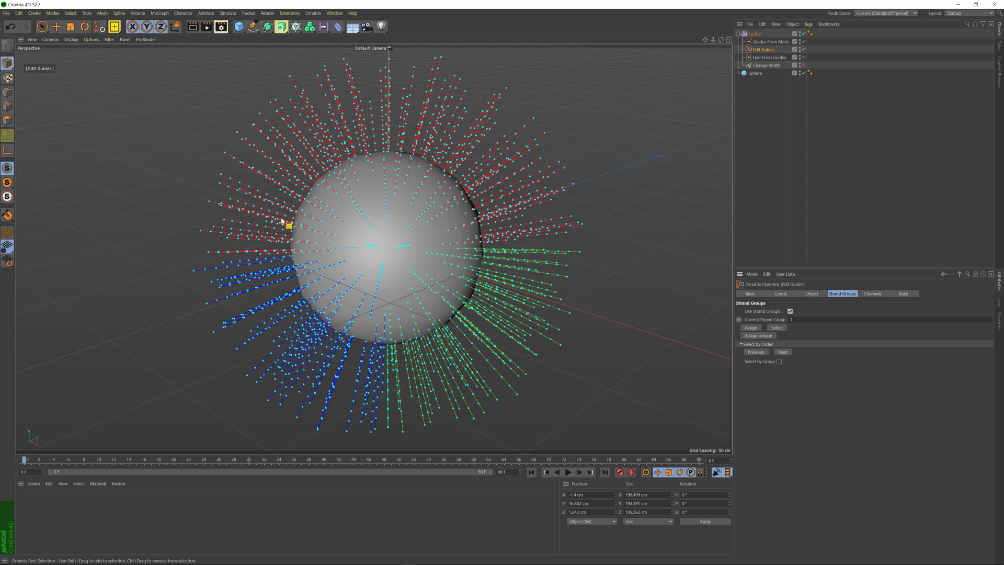
double_click(813, 320)
type("2")
key("Return")
left_click(784, 329)
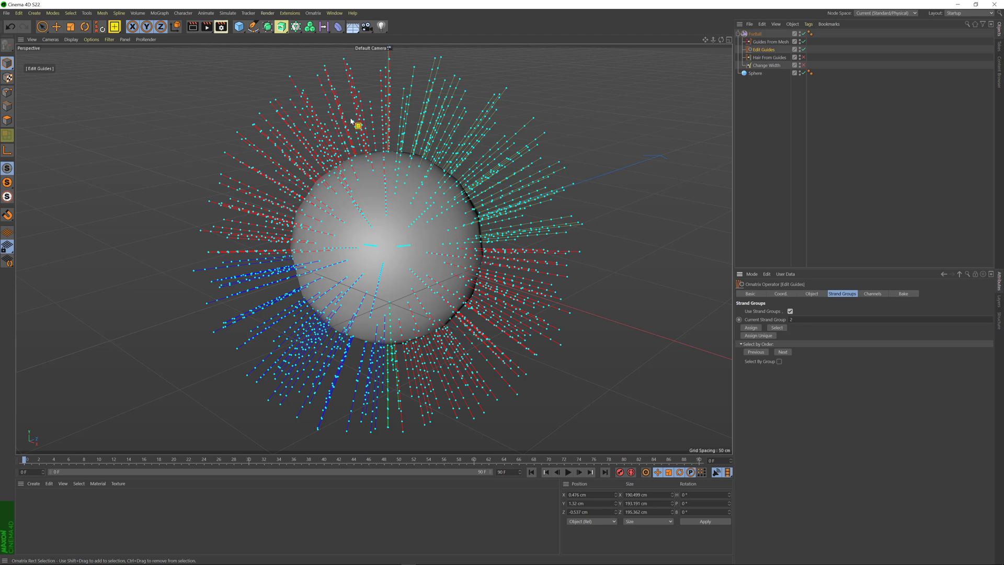
Step: Select groups 1,2 together, then enter the group range 2:4
left_click(808, 319)
key("BackSpace")
type("1,2")
left_click(777, 328)
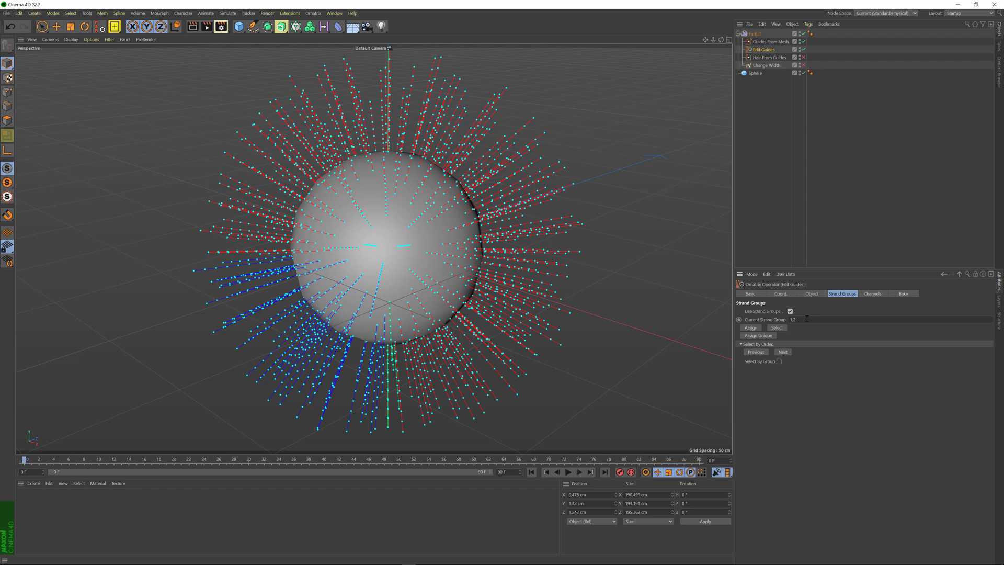
left_click(807, 318)
type("3")
type(":4")
key("Return")
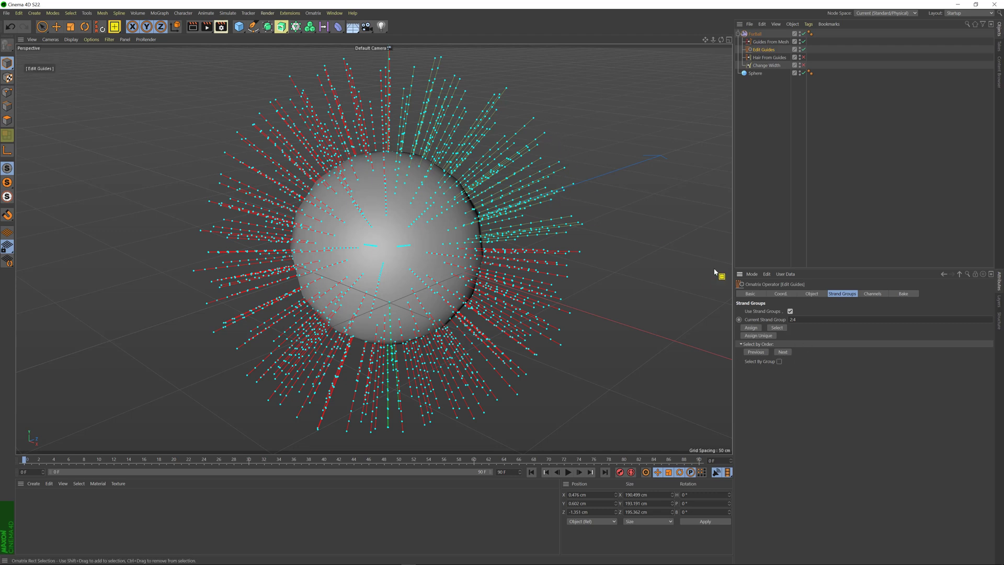
Step: Select the upper-right guides and step forward through the strand groups with Next
left_click_drag(564, 115, 501, 180)
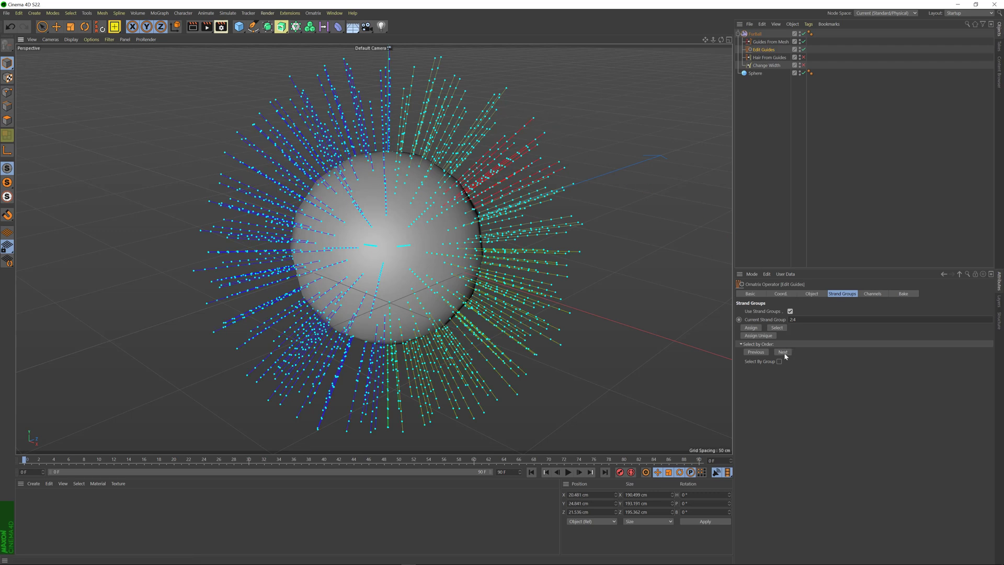
left_click_drag(567, 128, 496, 193)
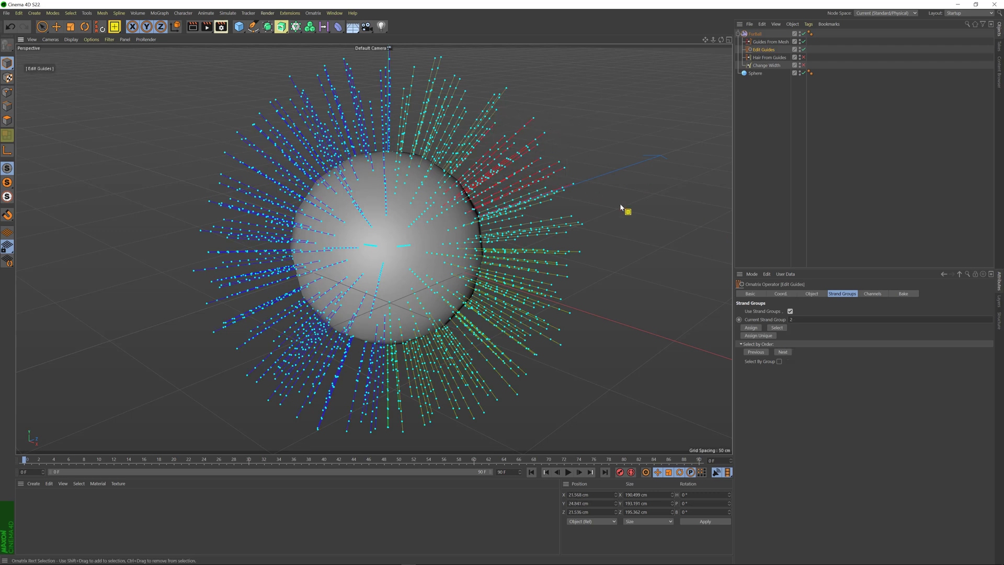
left_click(787, 354)
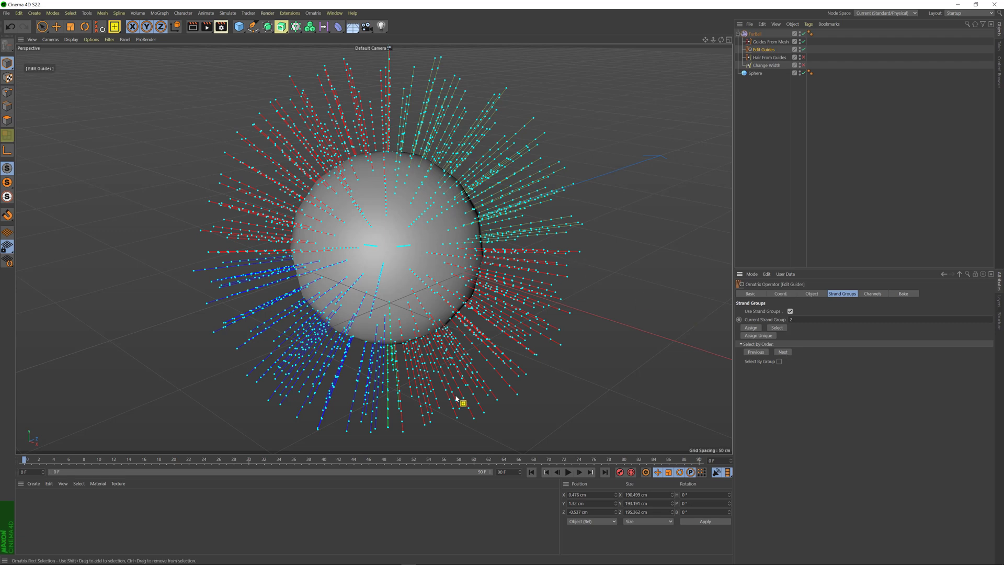
left_click(789, 353)
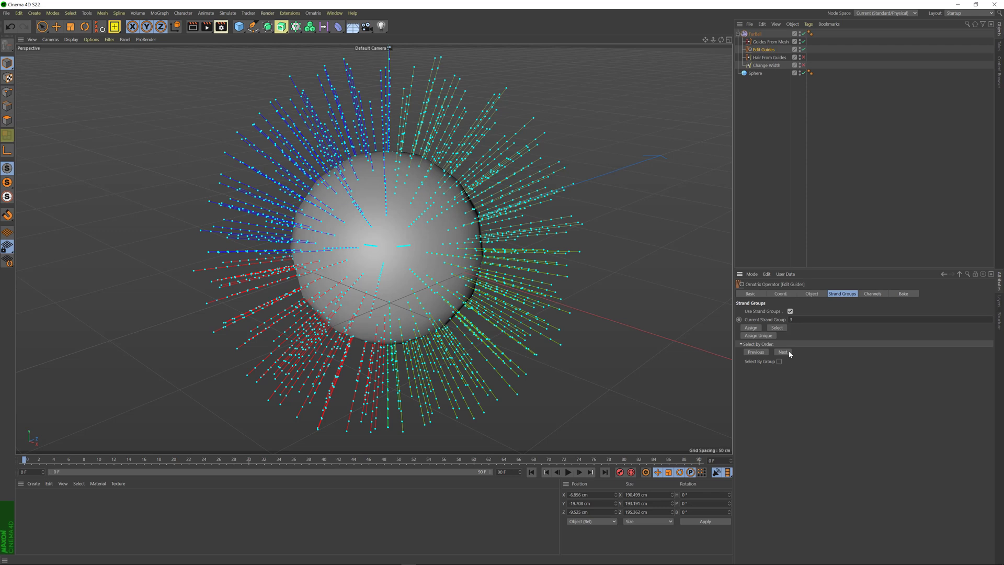
left_click(782, 352)
left_click(782, 352)
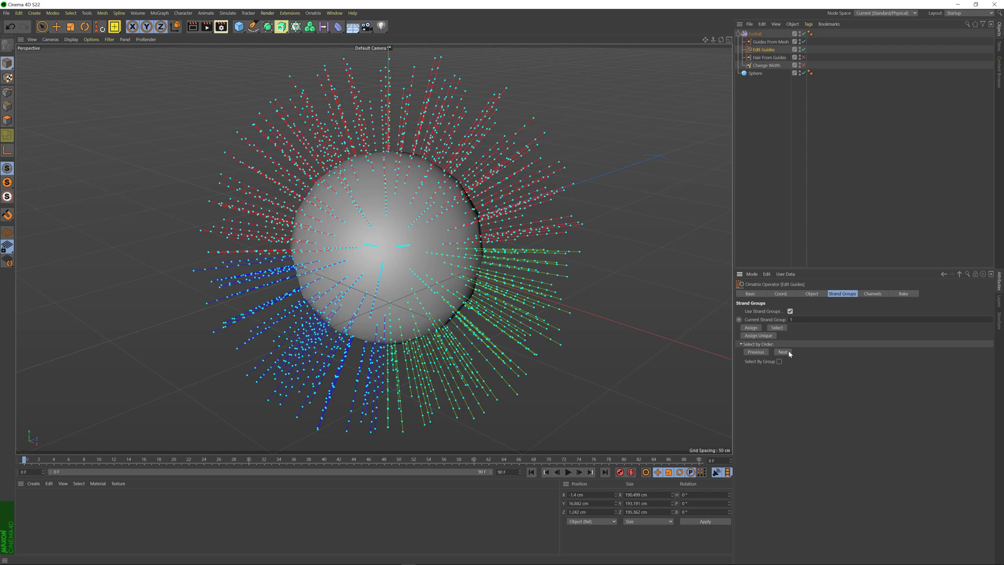
Step: Step back through the strand groups with Previous five times
left_click(760, 355)
left_click(761, 355)
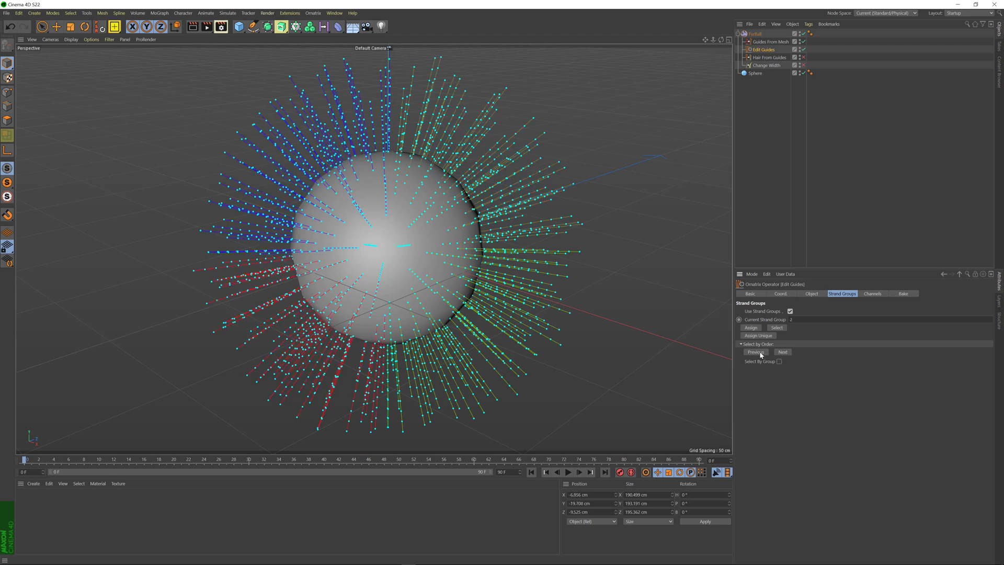
left_click(761, 355)
left_click(761, 354)
left_click(761, 354)
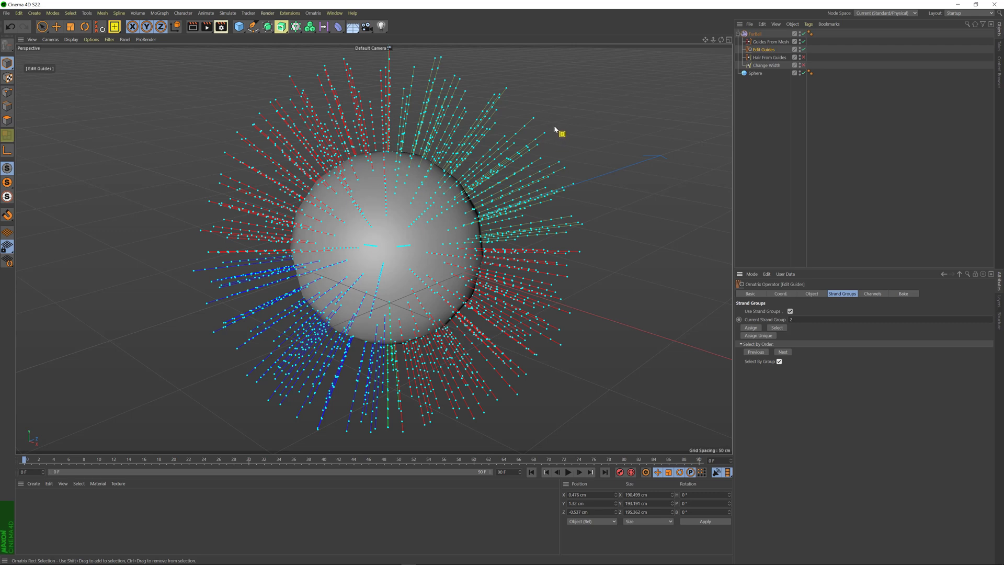
Step: Rectangle-pick a few strands to select the whole upper-right, lower-right and upper-left groups
left_click_drag(556, 125, 540, 140)
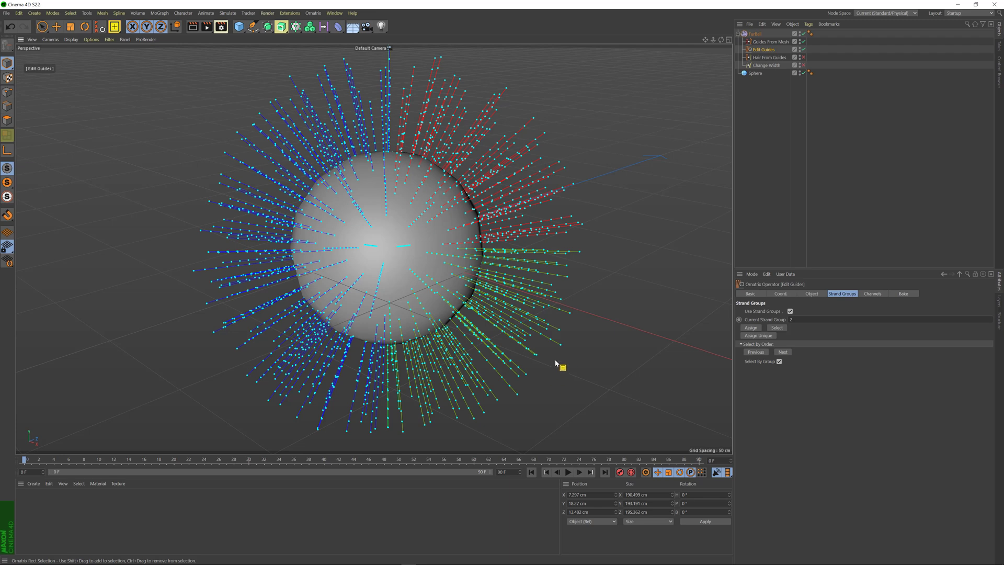
left_click_drag(554, 353, 567, 343)
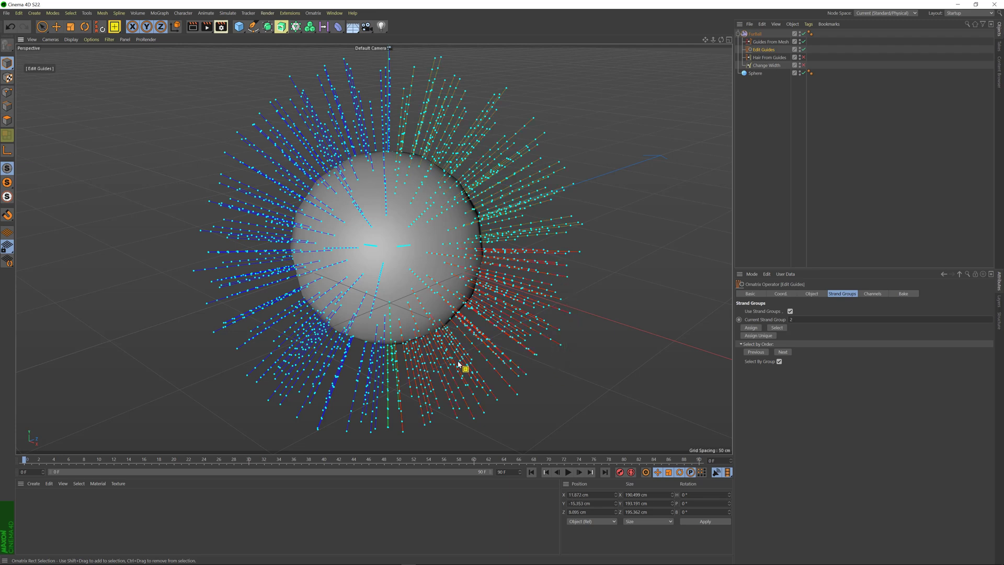
left_click_drag(231, 125, 263, 141)
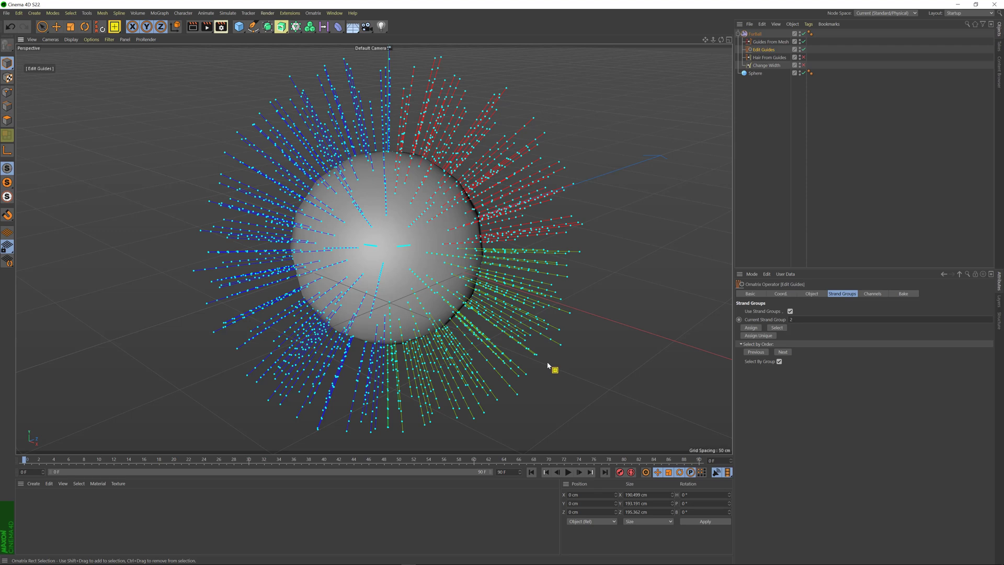
left_click_drag(554, 386, 499, 316)
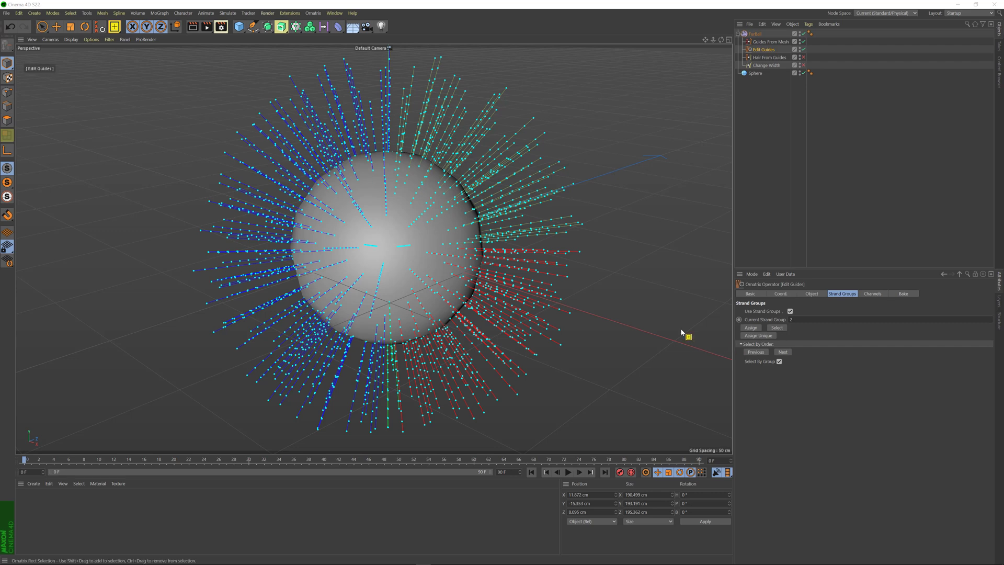
left_click_drag(605, 73, 401, 247)
left_click_drag(164, 77, 390, 243)
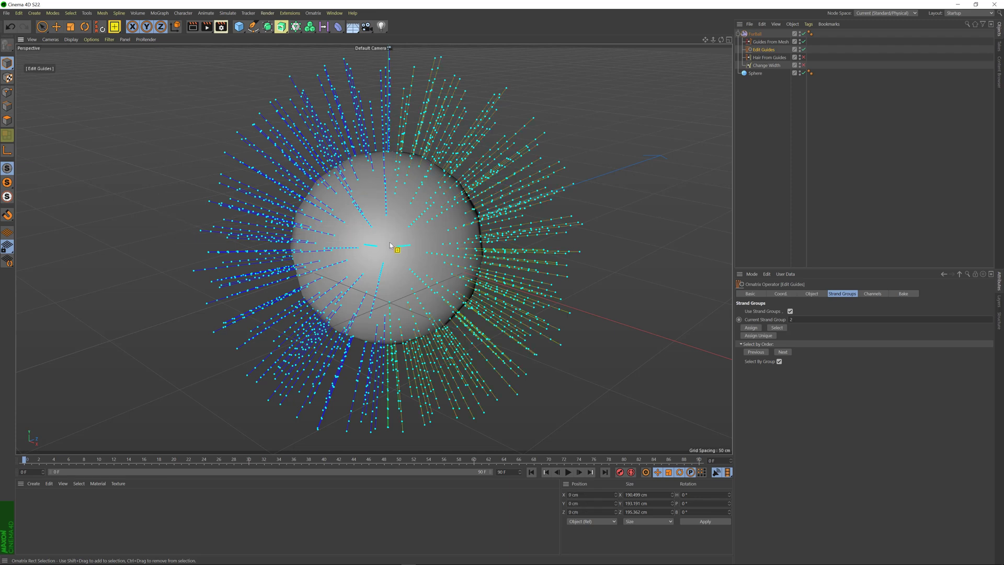
Step: Turn off Select By Group, then Assign Unique groups to the upper-left guides
left_click(778, 361)
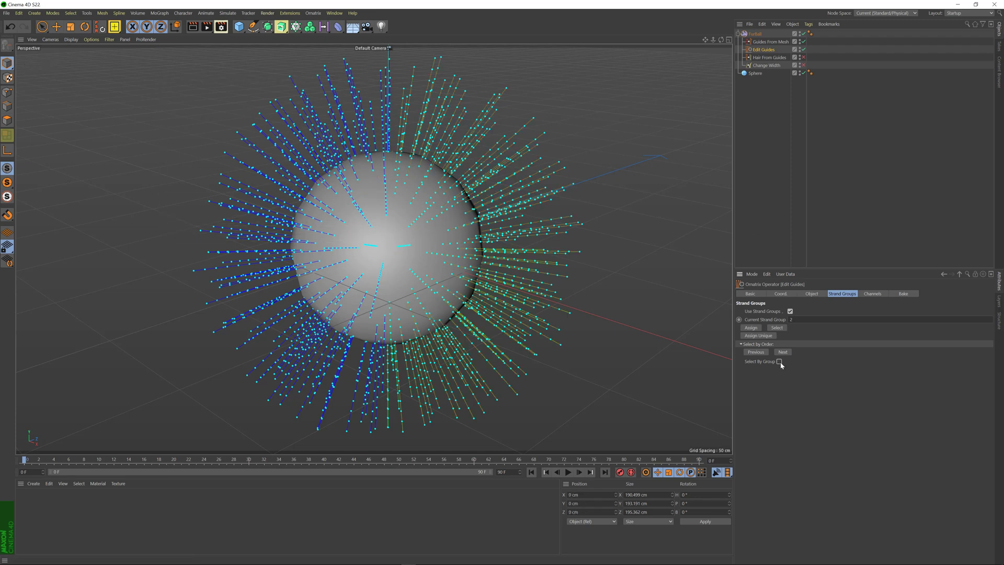
left_click_drag(155, 68, 390, 243)
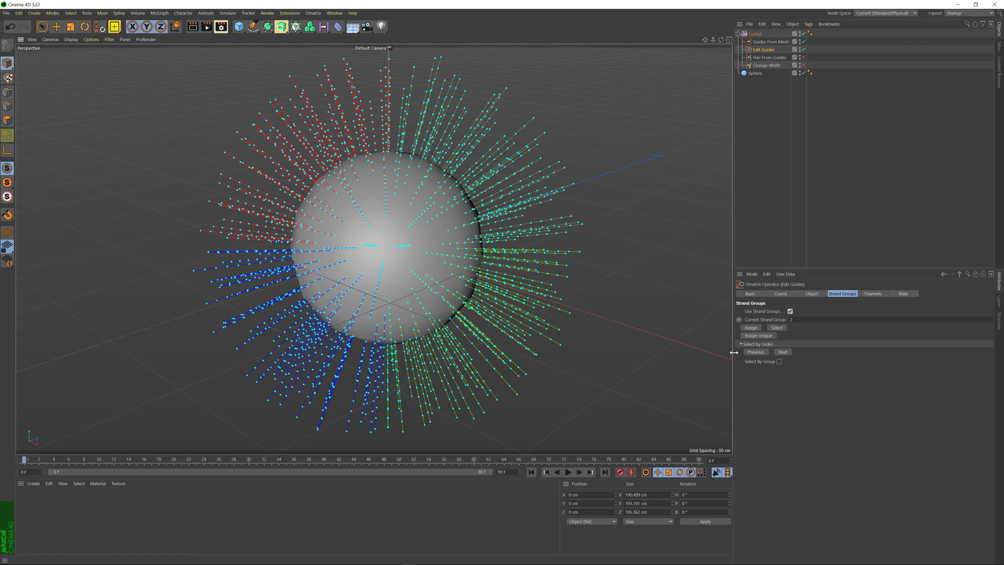
left_click(769, 337)
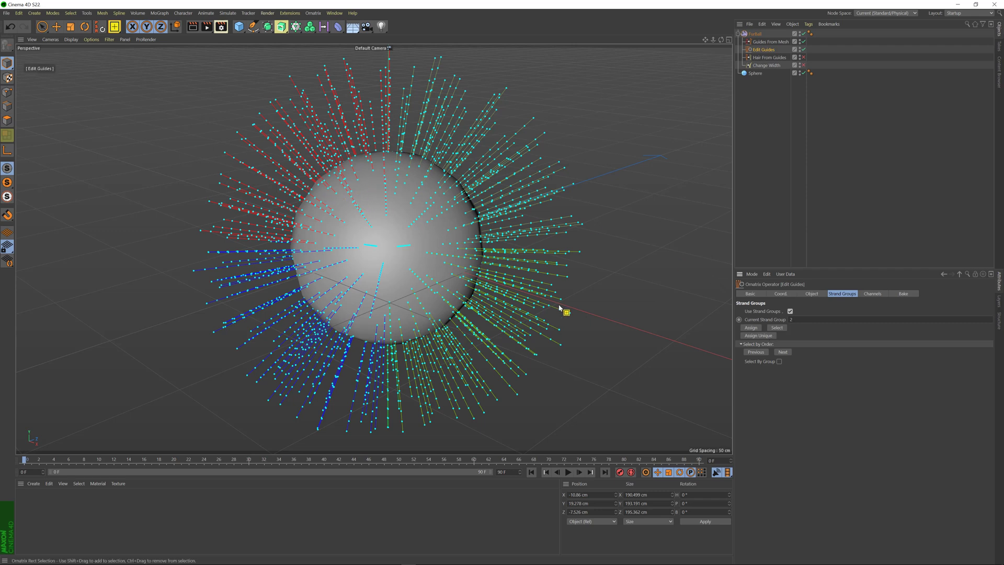
left_click(755, 352)
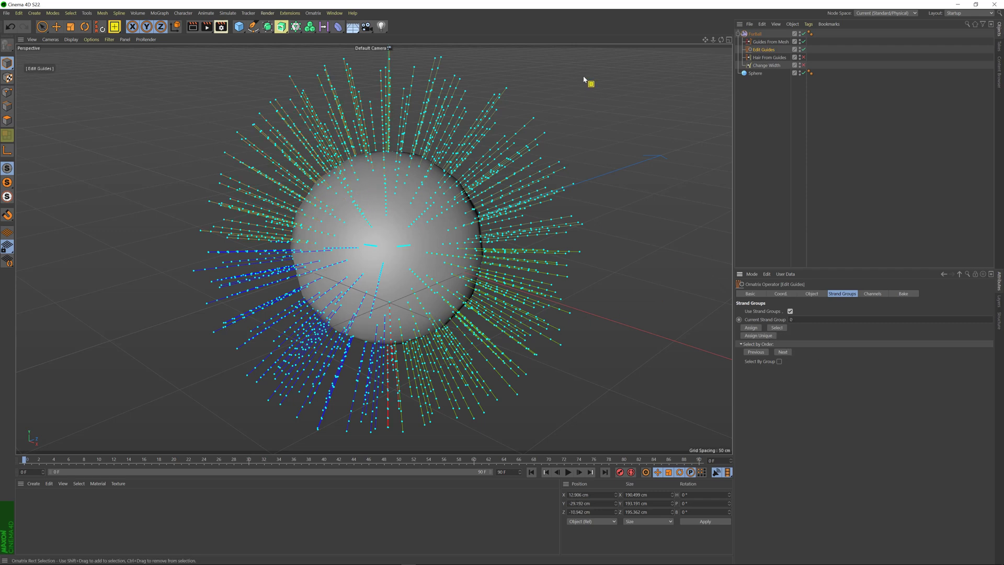
left_click_drag(584, 78, 421, 211)
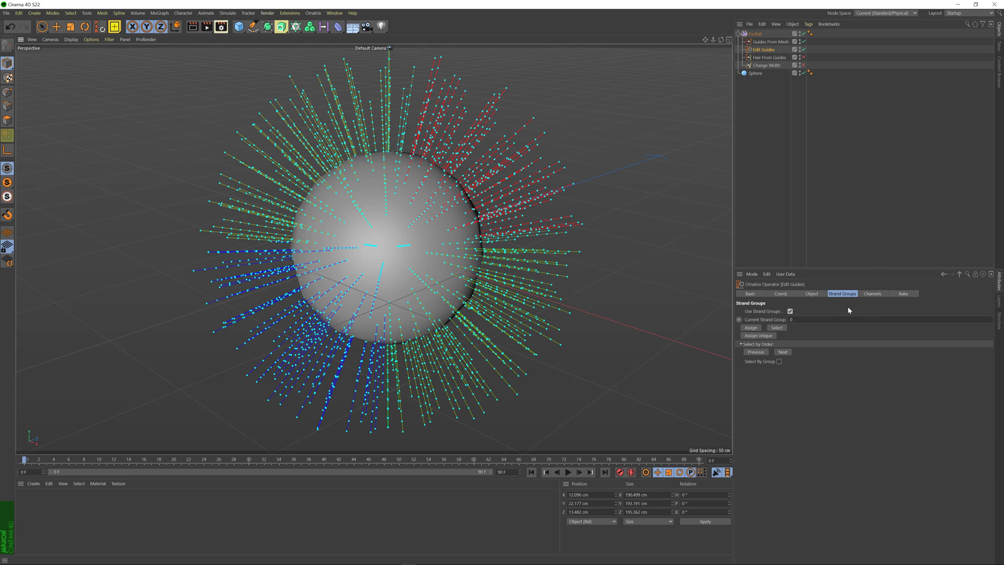